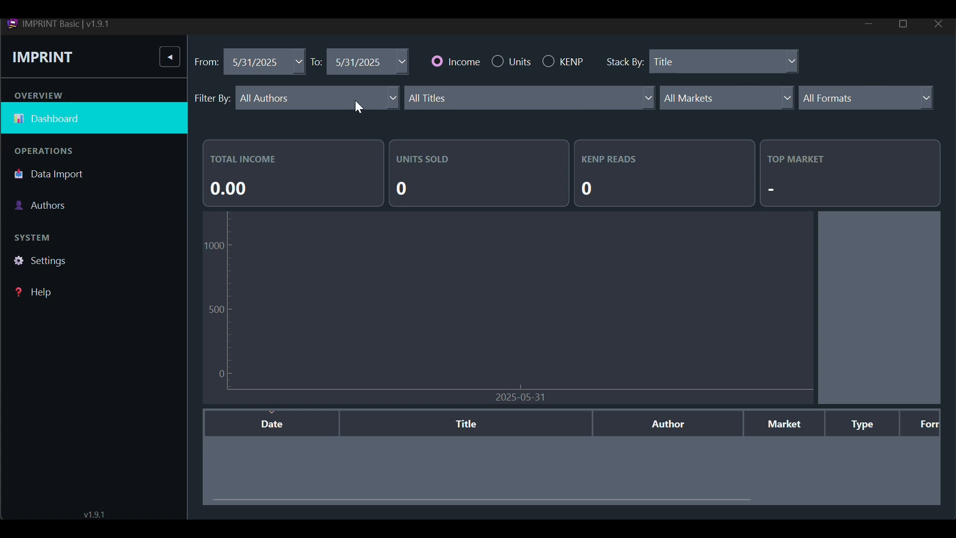
Batch import the seven KDP_Prior_Month_Royalties demo files dated 2025-05-01 through 2025-11-01 as royalty data.
left_click(61, 172)
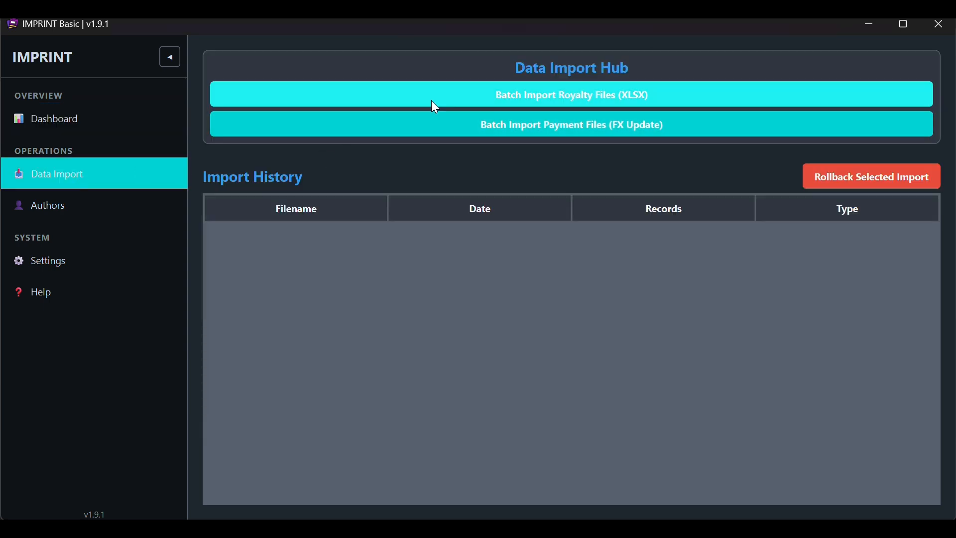
left_click(457, 97)
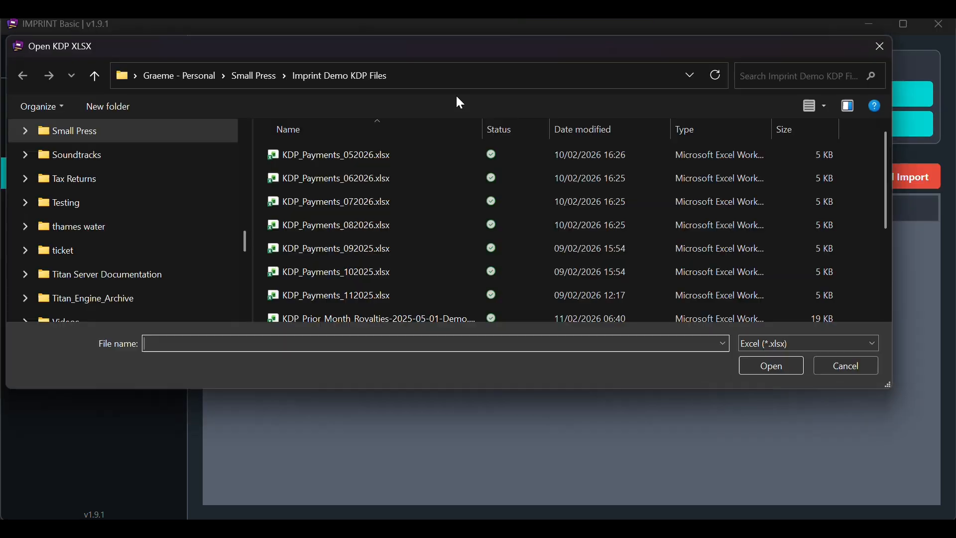
scroll(317, 244, "down", 2)
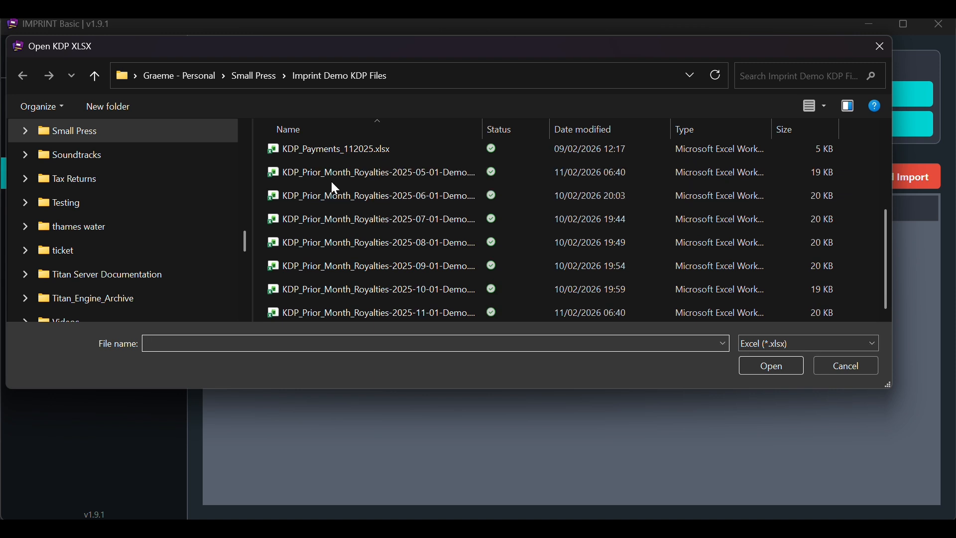
left_click(330, 174)
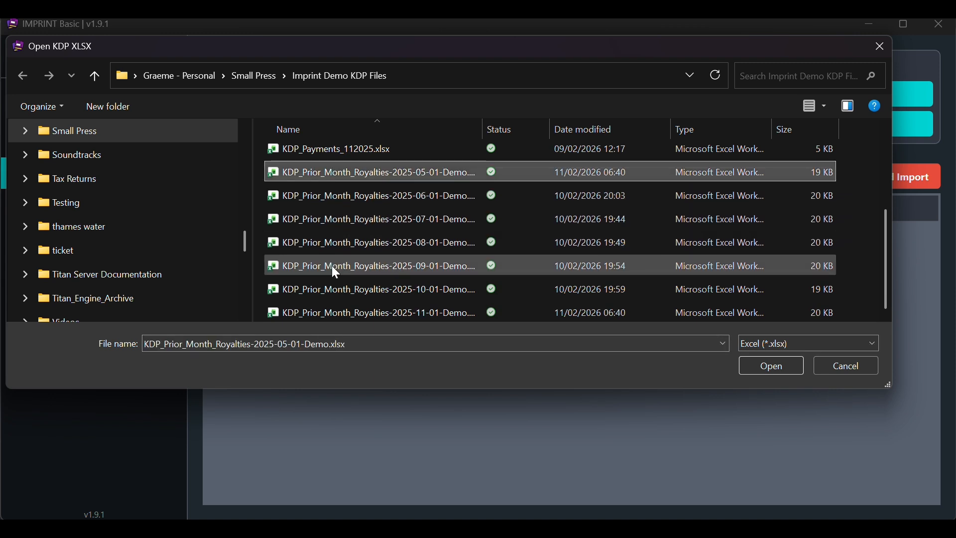
left_click(332, 306, "shift")
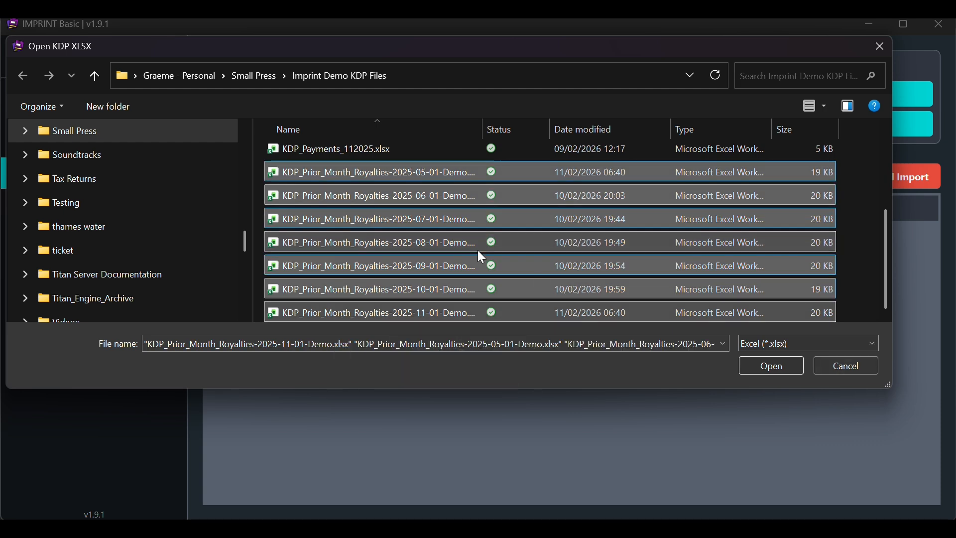
left_click(770, 362)
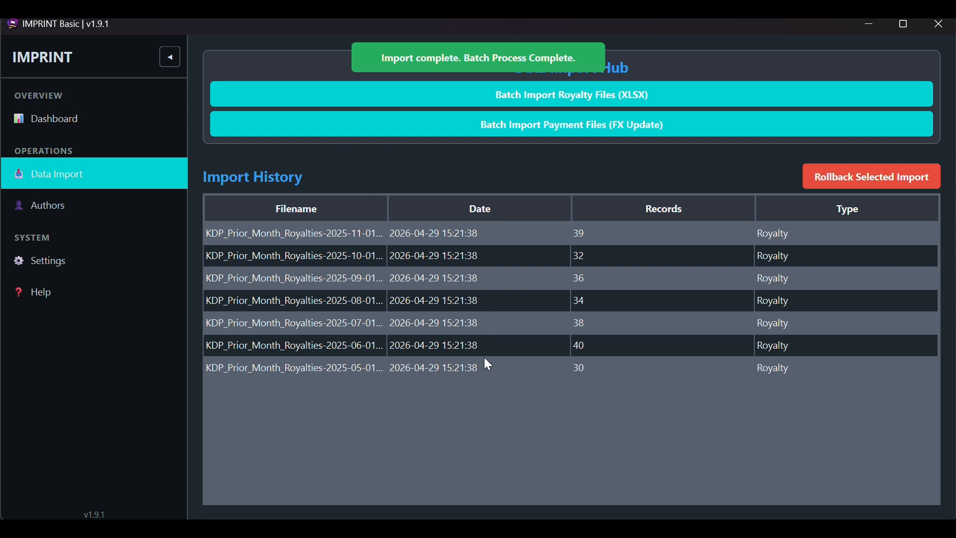
Batch import the seven payment files from KDP_Payments_052026.xlsx through KDP_Payments_112025.xlsx as the FX update.
left_click(536, 124)
left_click(397, 153)
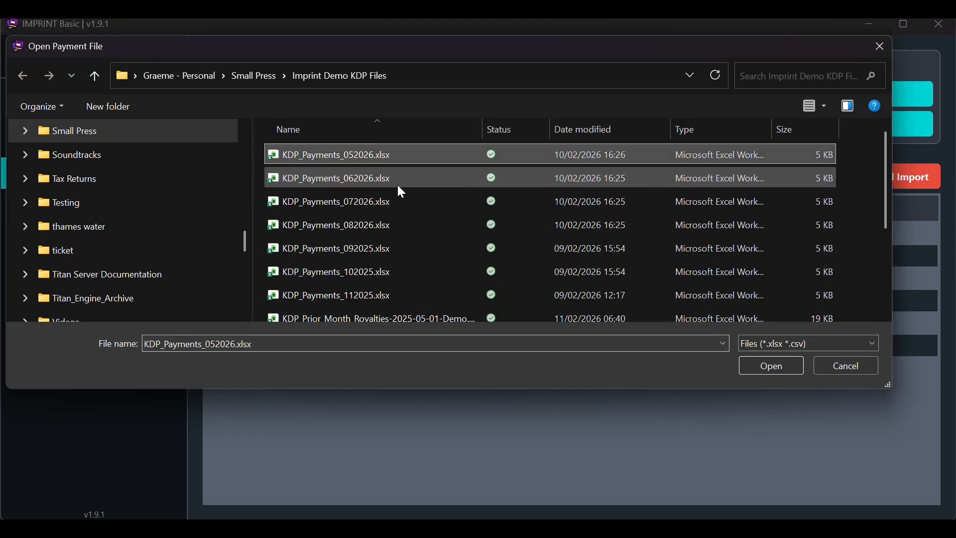
left_click(357, 299, "shift")
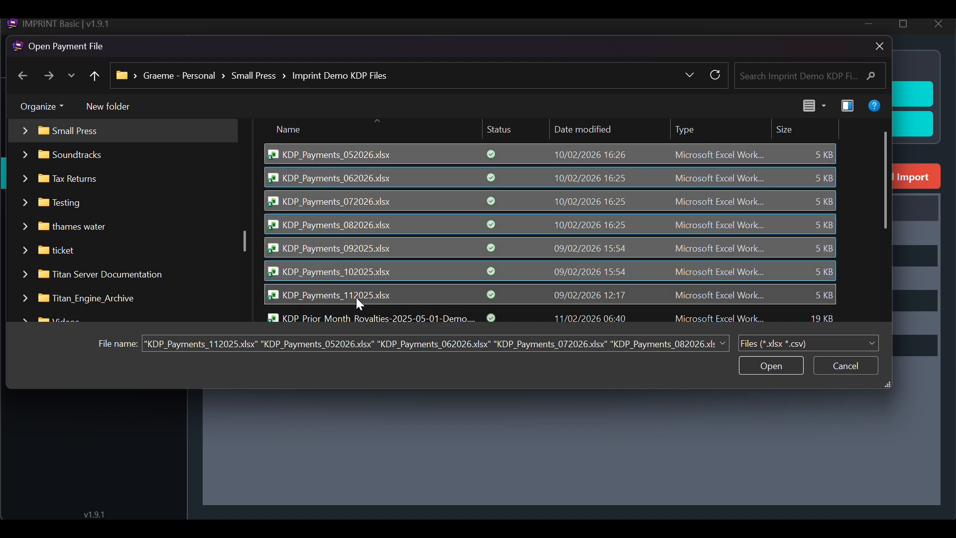
left_click(783, 377)
scroll(454, 301, "down", 2)
scroll(454, 300, "up", 2)
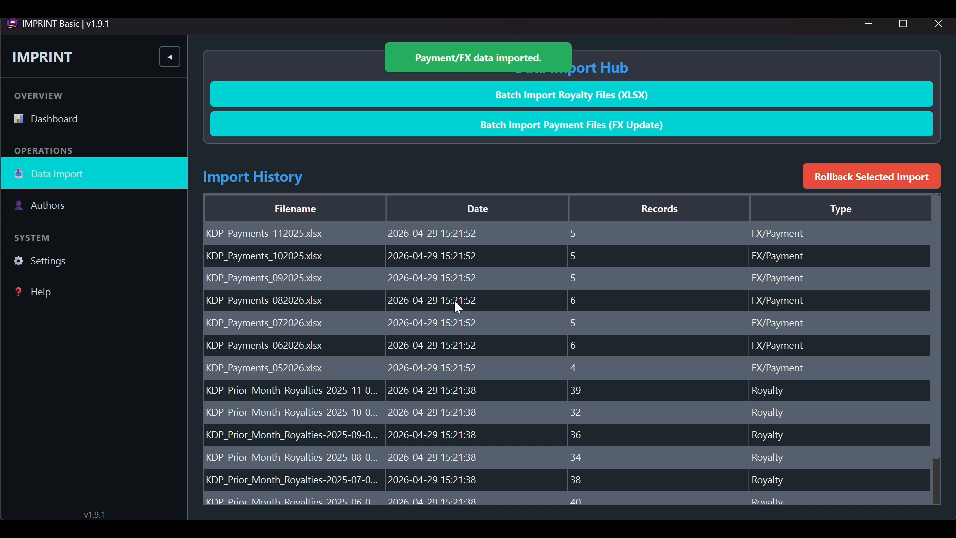
Examine the dashboard income chart stacked by Marketplace, Format and Transaction Type, then return the stacking to Title.
left_click(64, 119)
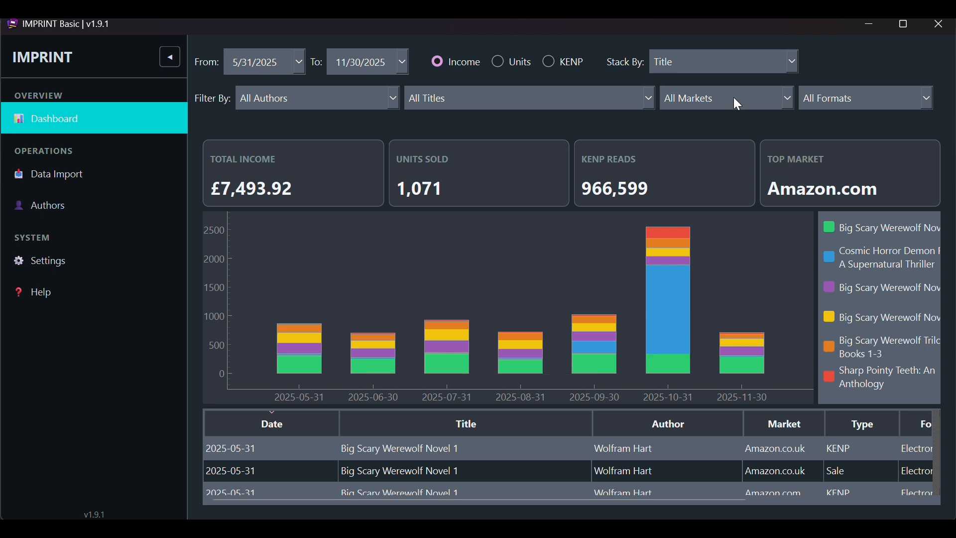
left_click(727, 67)
left_click(680, 180)
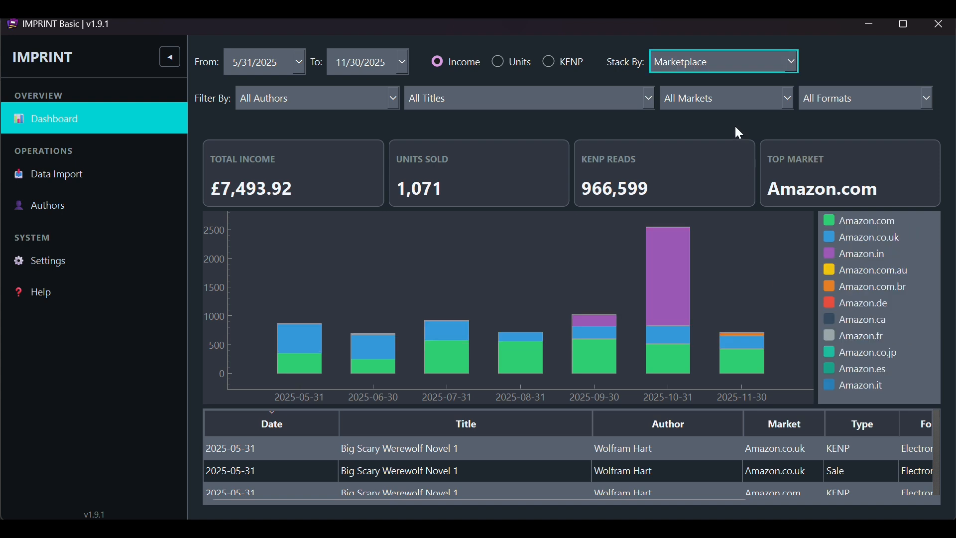
left_click(738, 63)
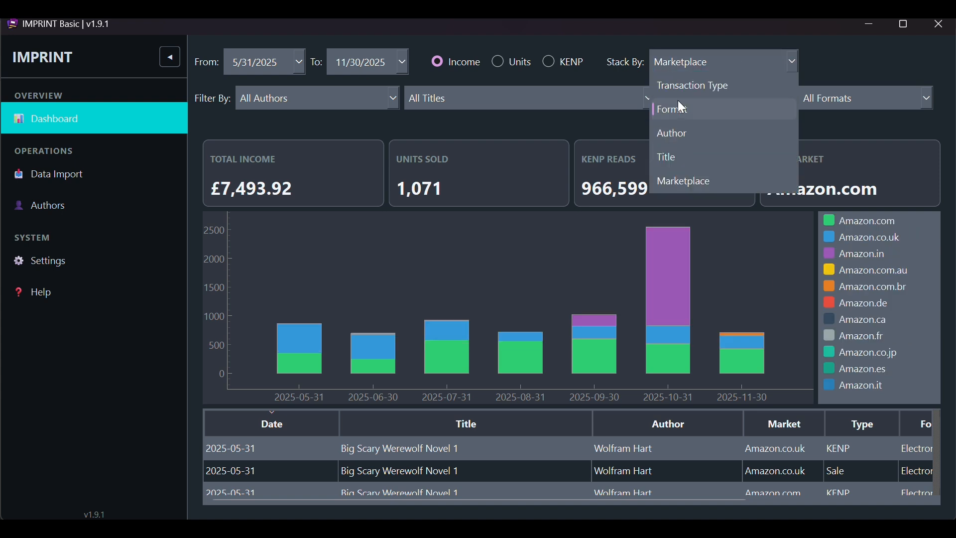
left_click(677, 103)
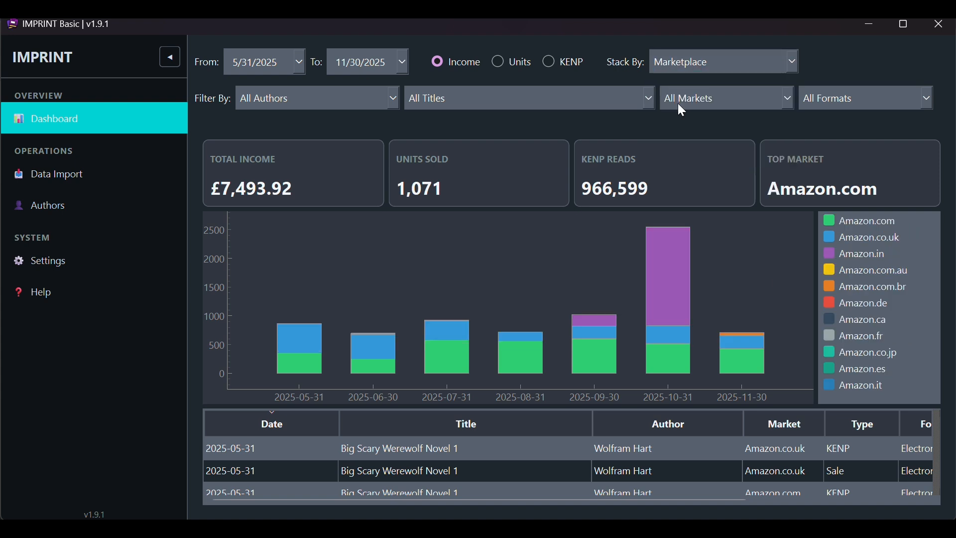
left_click(748, 57)
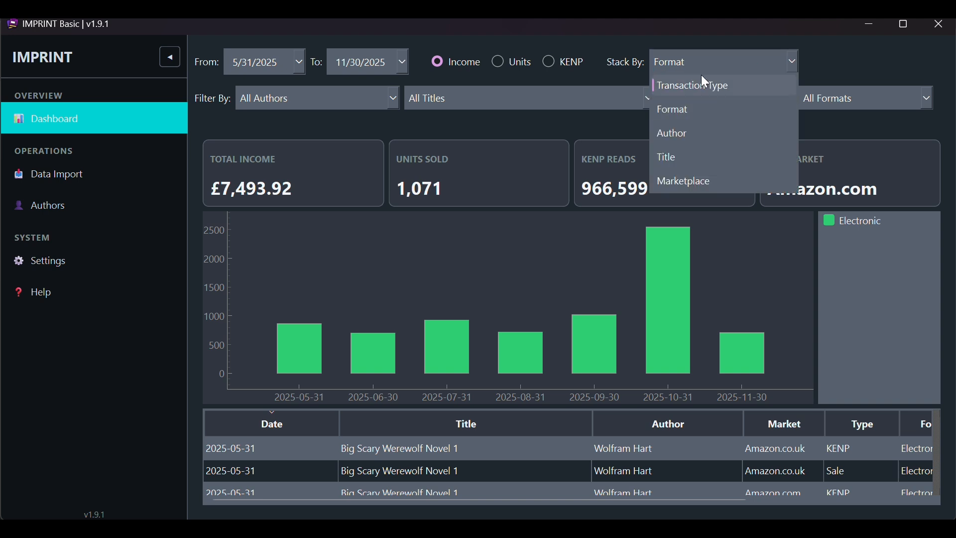
left_click(701, 82)
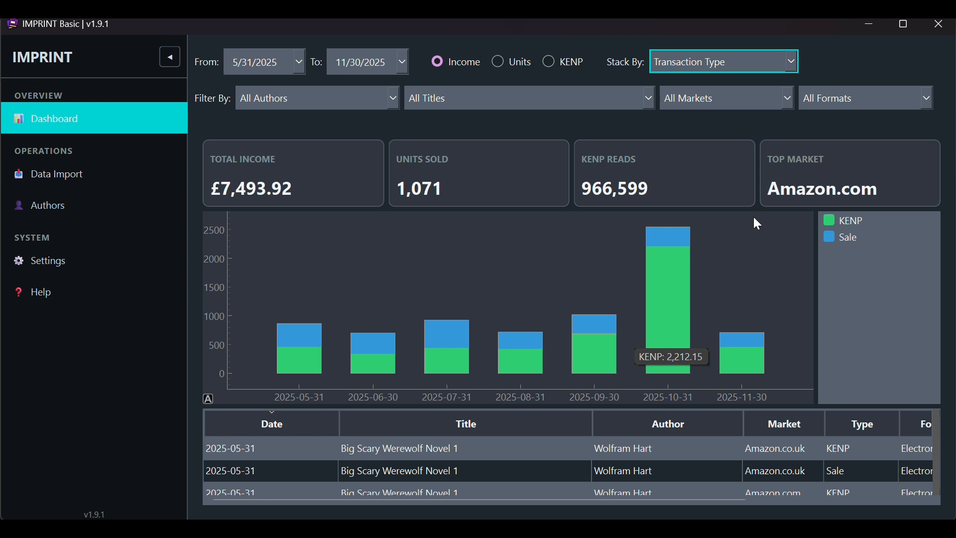
left_click(727, 61)
left_click(715, 157)
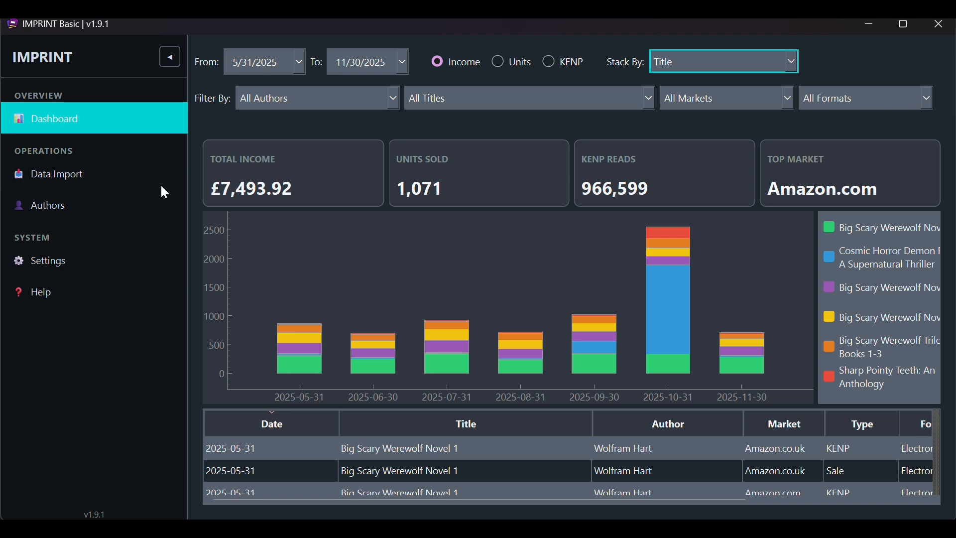
In the author roster, set the first author's currency to USD and advance to 200, and save the details.
left_click(70, 209)
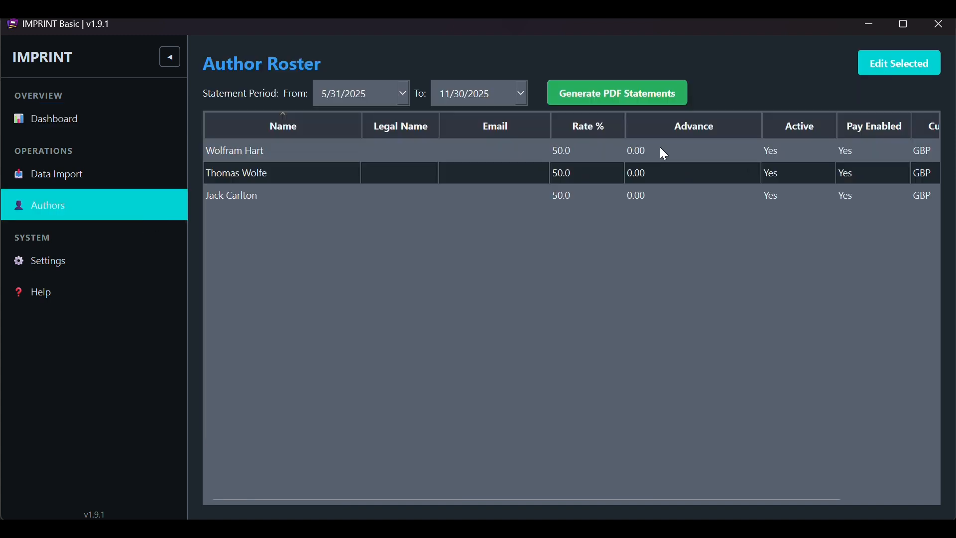
double_click(465, 151)
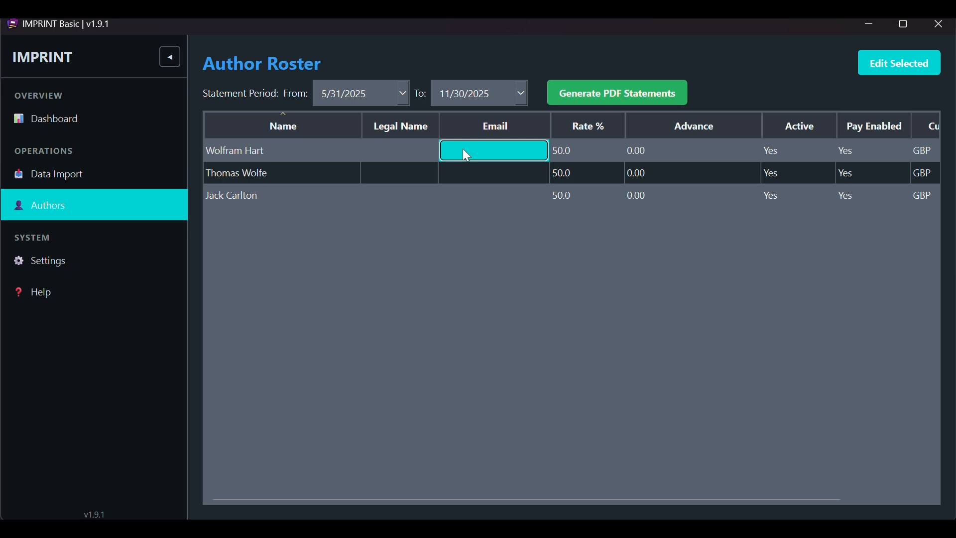
left_click(876, 66)
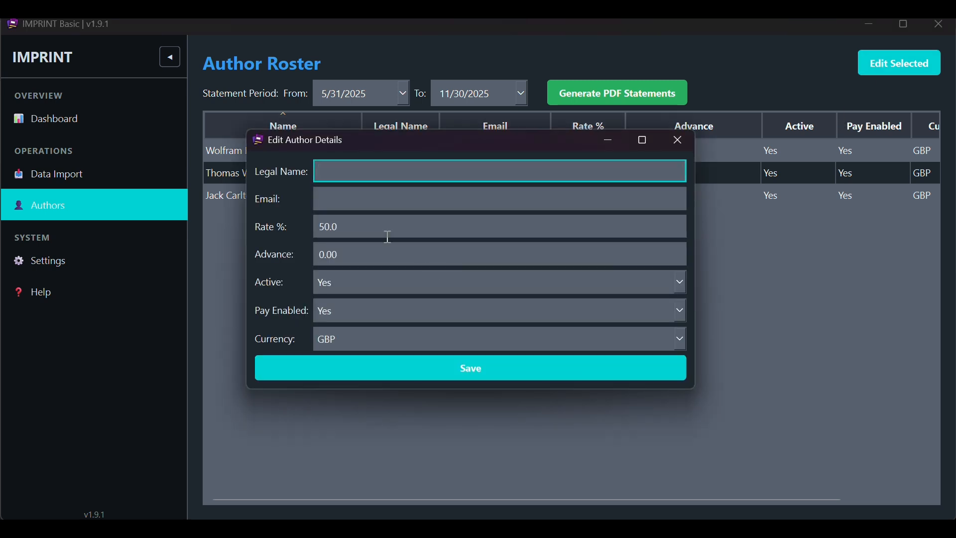
left_click(379, 343)
left_click(364, 390)
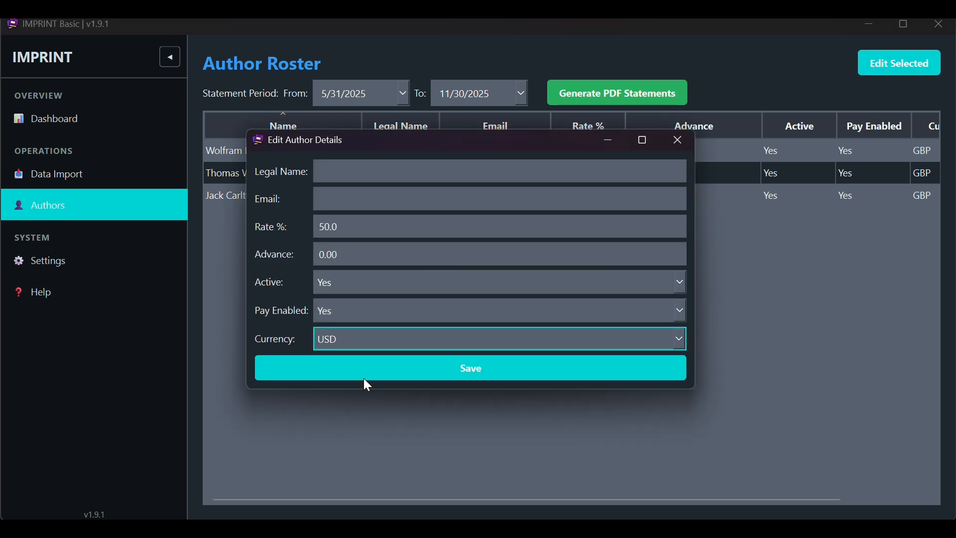
left_click(354, 253)
type("200")
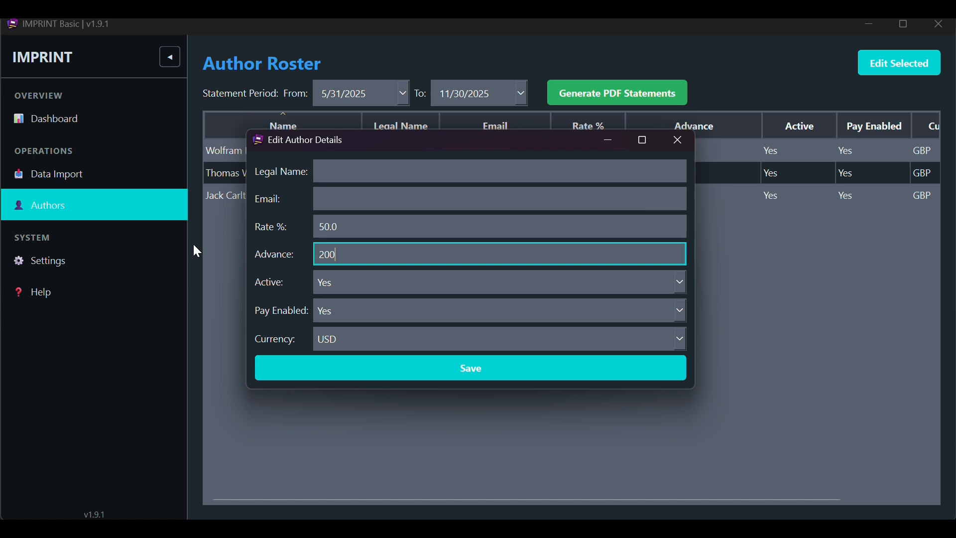
left_click(457, 370)
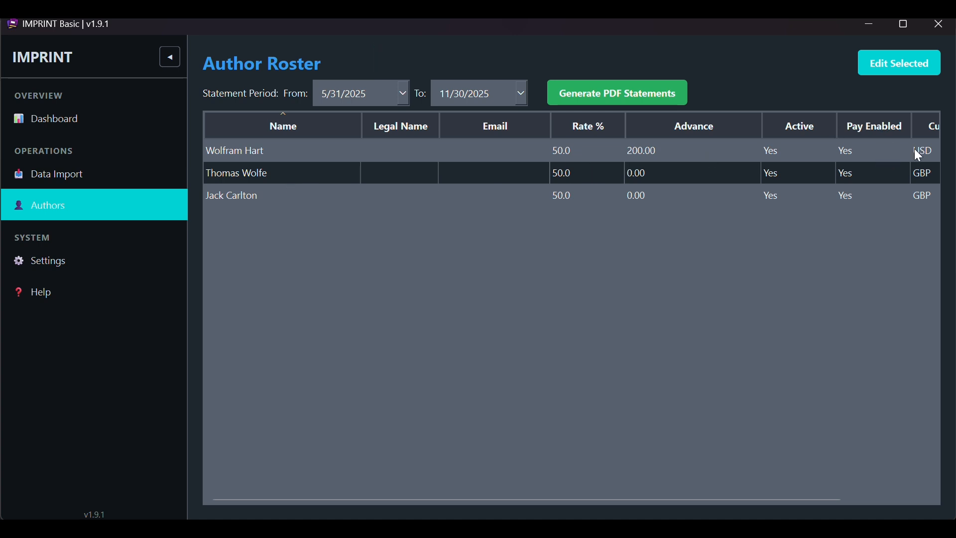
Set the currency of the second author in the roster to CAD and save the details.
left_click(287, 175)
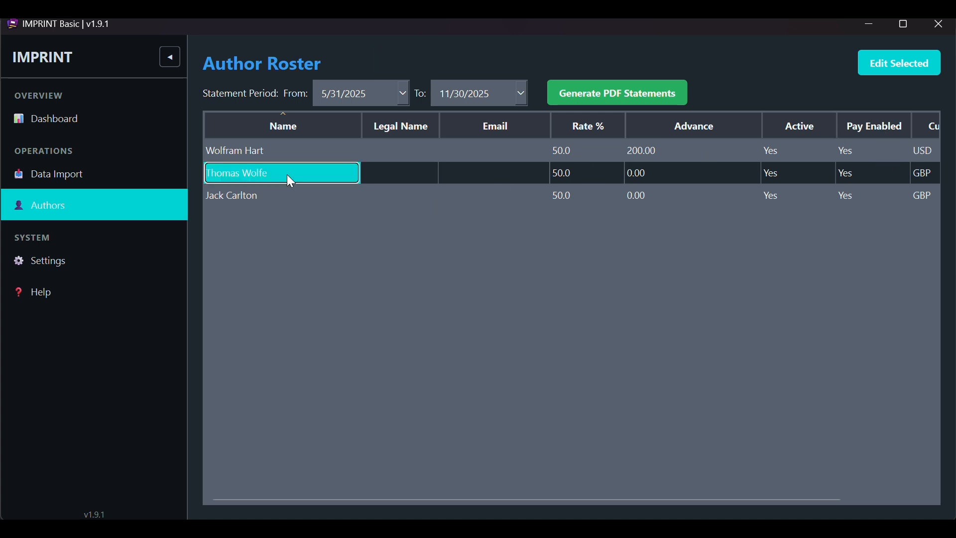
left_click(896, 61)
left_click(449, 345)
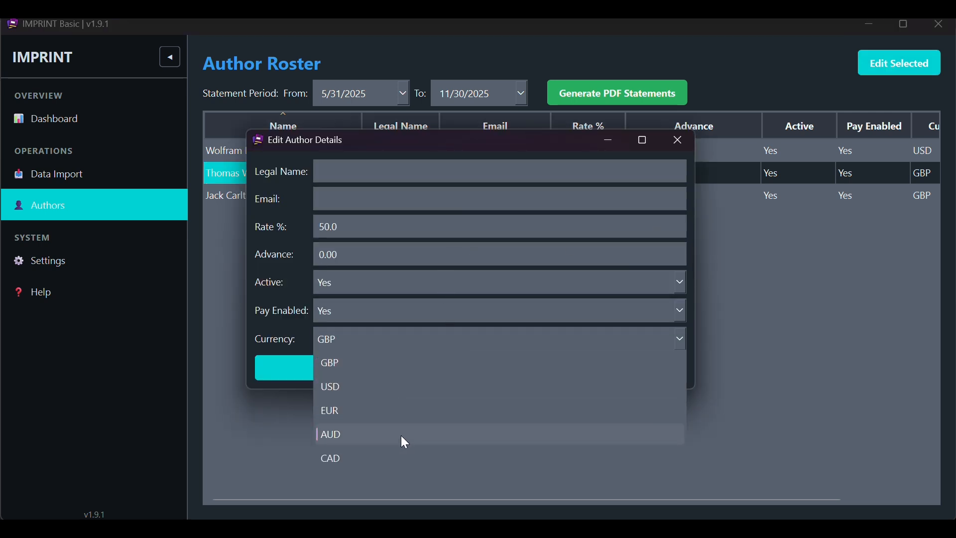
left_click(401, 459)
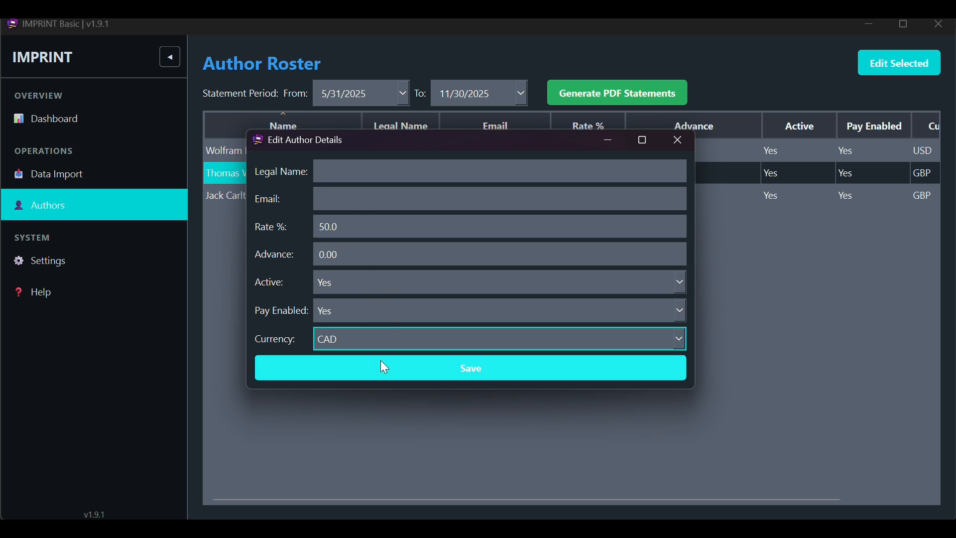
left_click(387, 381)
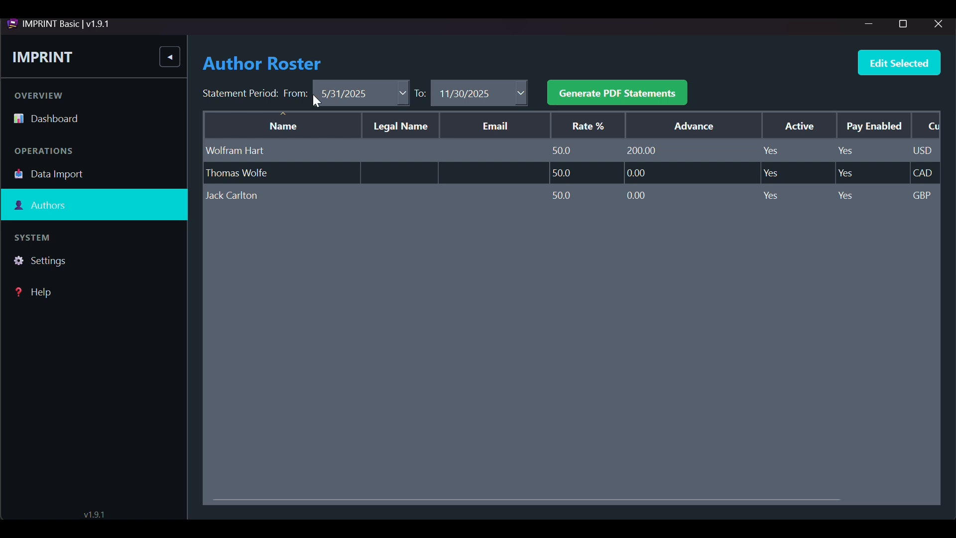
Set the statement period's end date to 5/31/2025 and generate the authors' PDF statements.
left_click(519, 92)
left_click(496, 119)
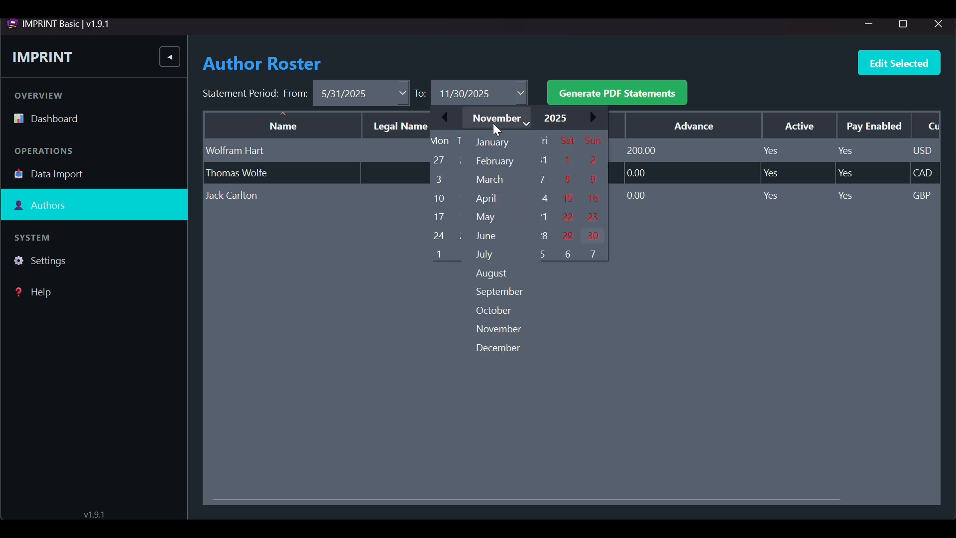
left_click(491, 218)
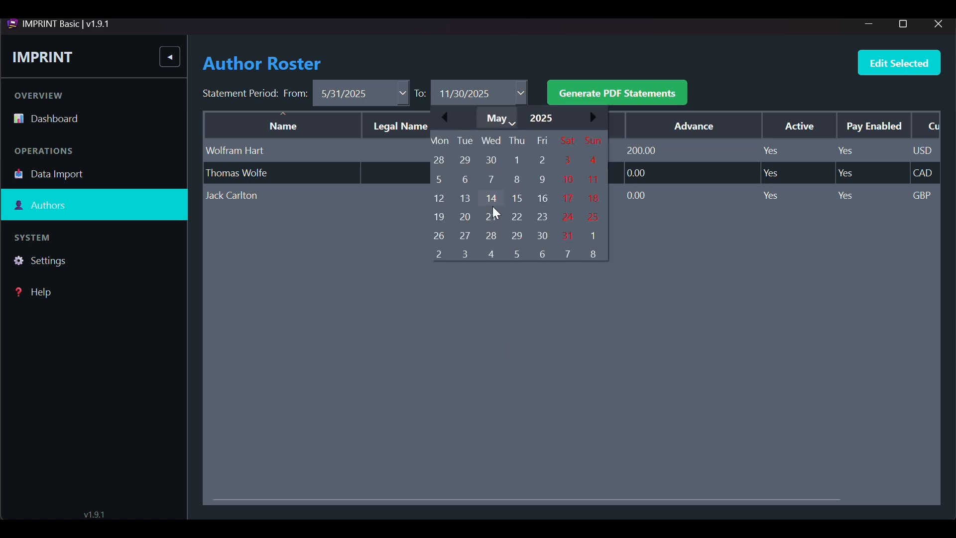
left_click(566, 243)
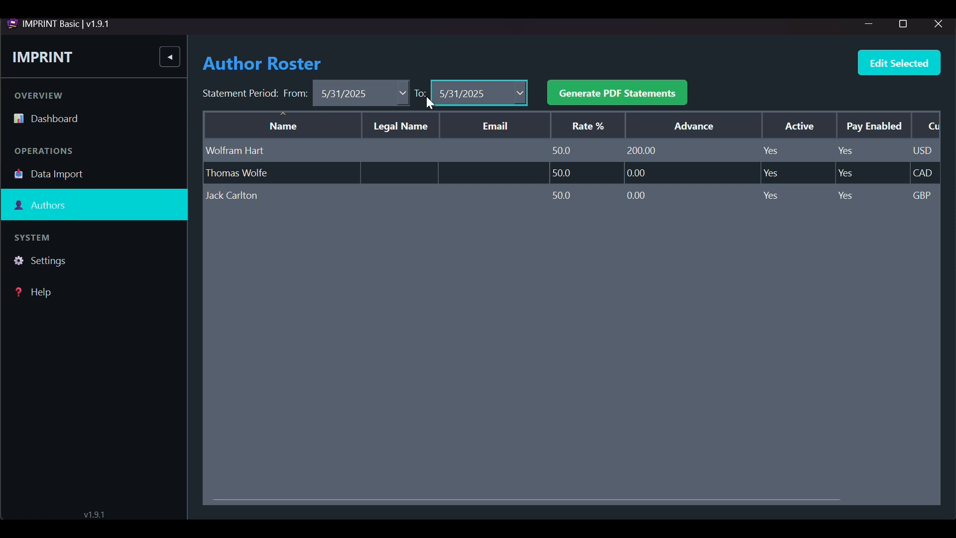
left_click(580, 88)
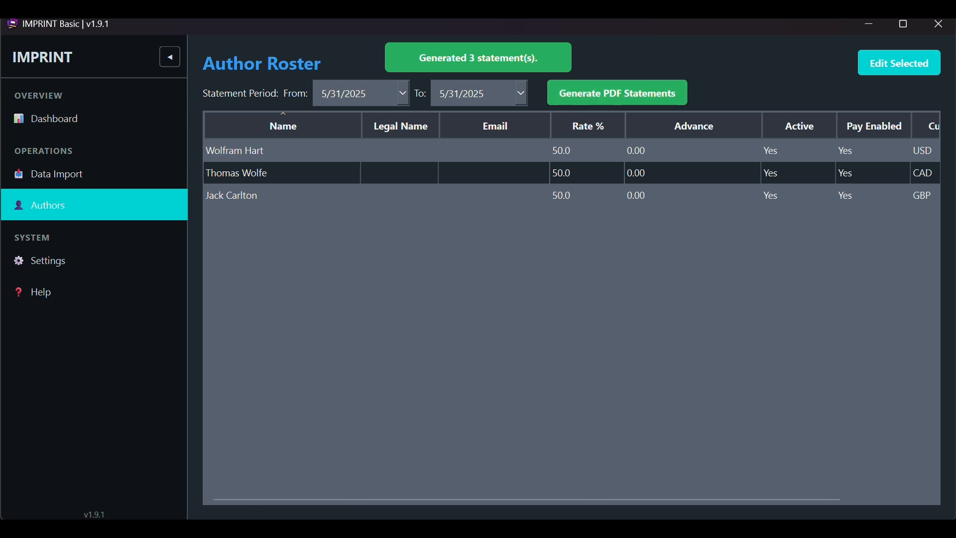
Switch to the Imprint Basic folder in File Explorer, open the first PDF in Statements and review its Financial Summary.
mouse_move(260, 529)
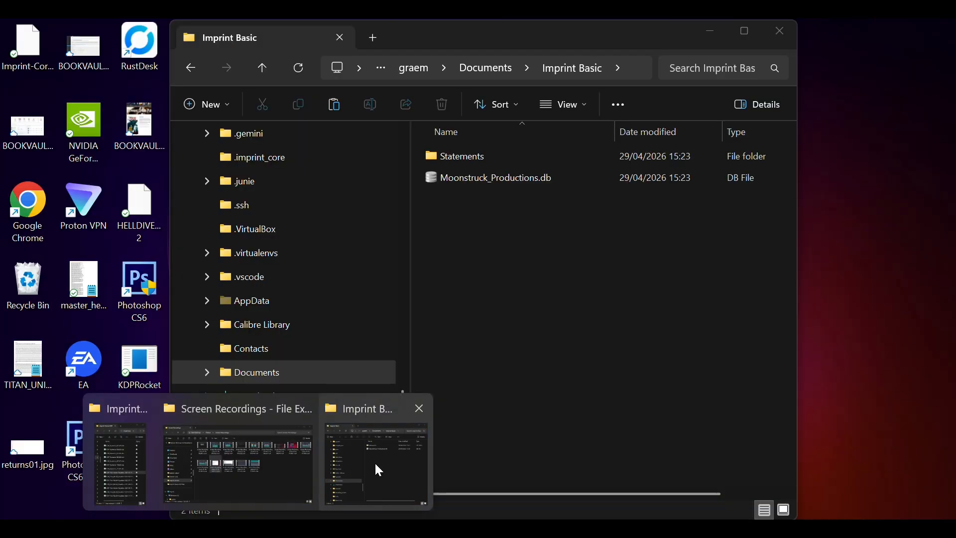
left_click(376, 466)
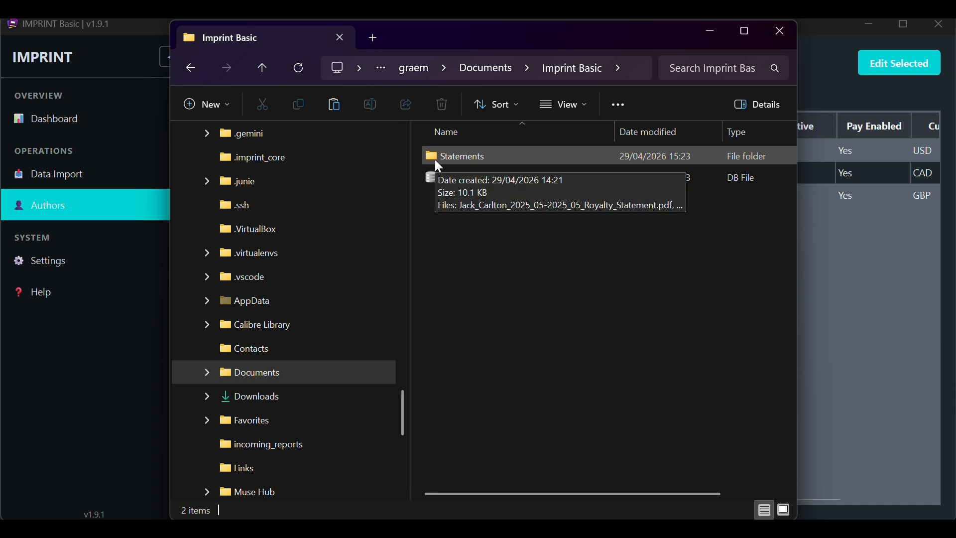
double_click(435, 159)
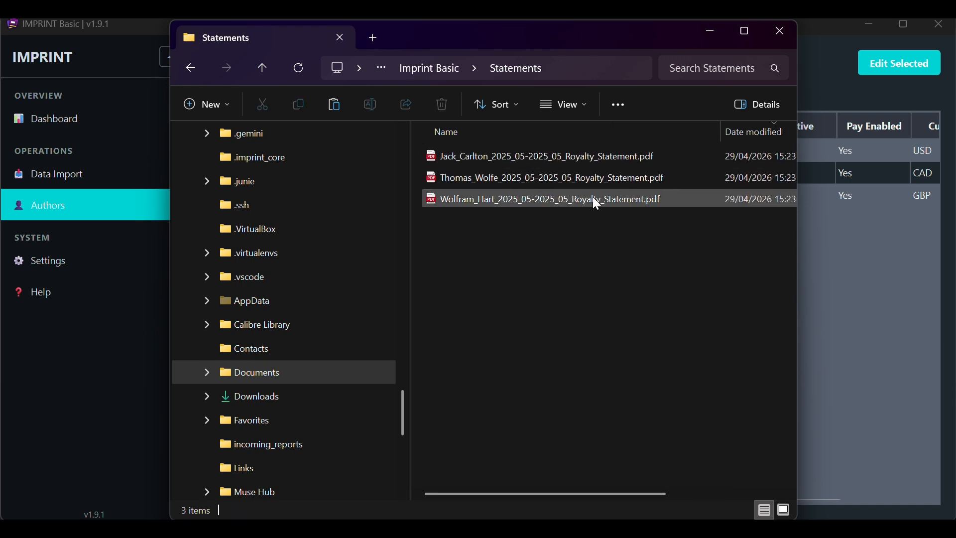
double_click(551, 154)
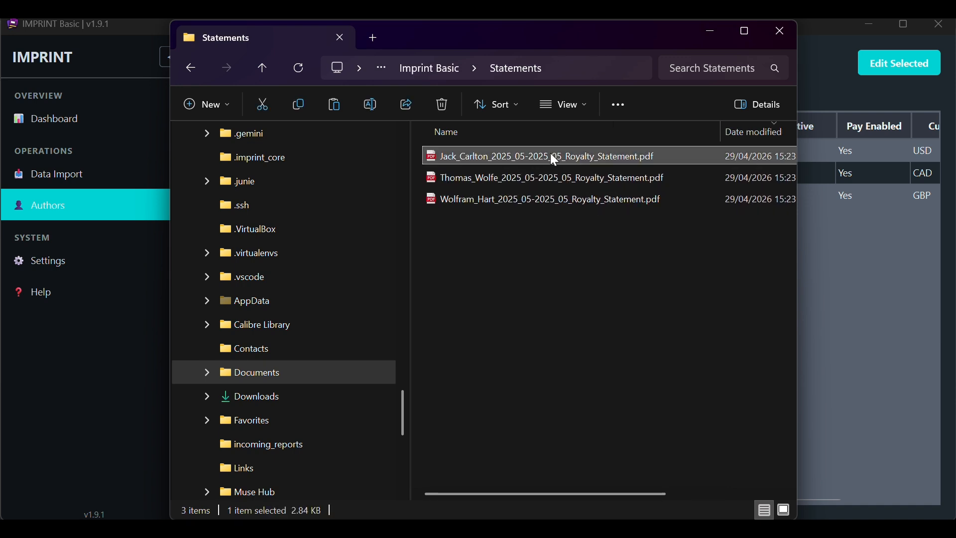
scroll(662, 246, "down", 7)
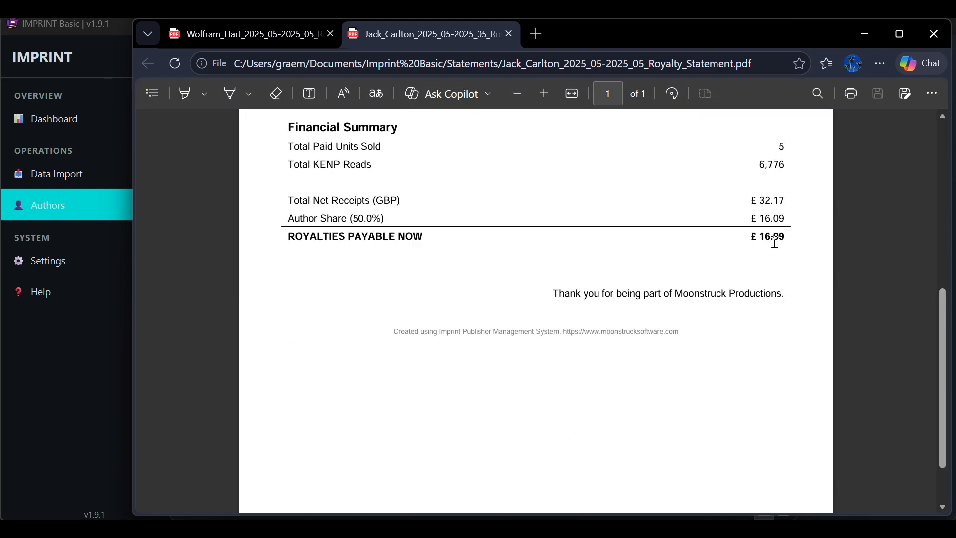
Review the GBP statement's Financial Summary, Sales Breakdown and header details, and close the PDF viewer.
scroll(775, 242, "up", 2)
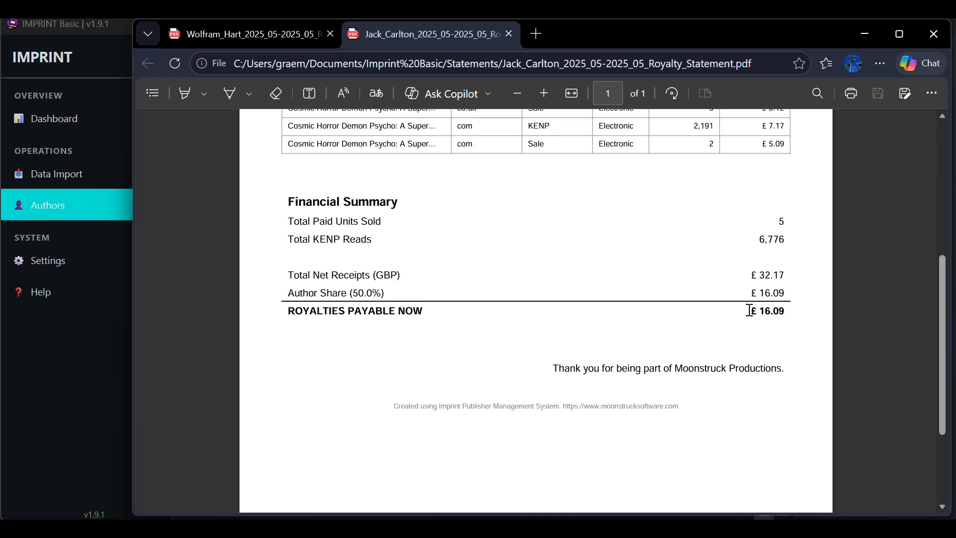
scroll(748, 309, "up", 8)
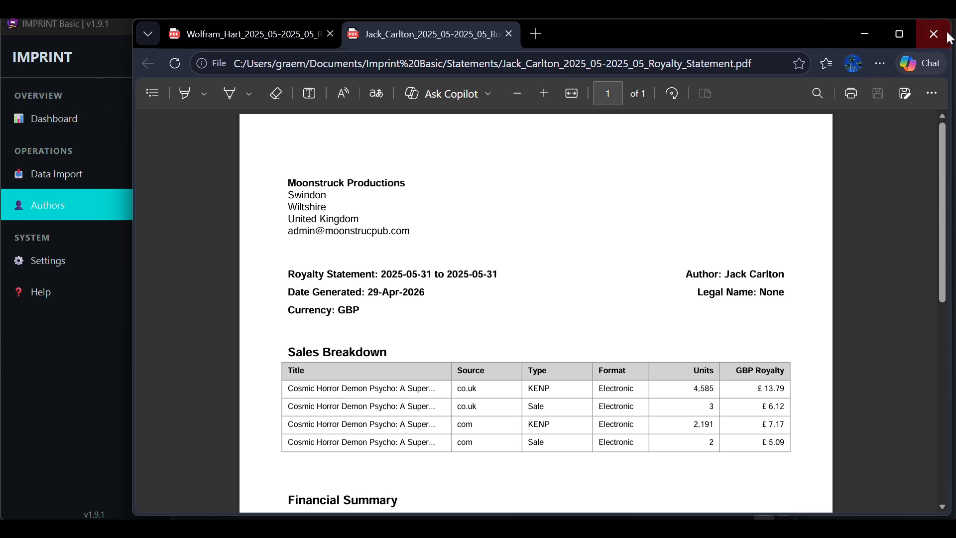
left_click(933, 34)
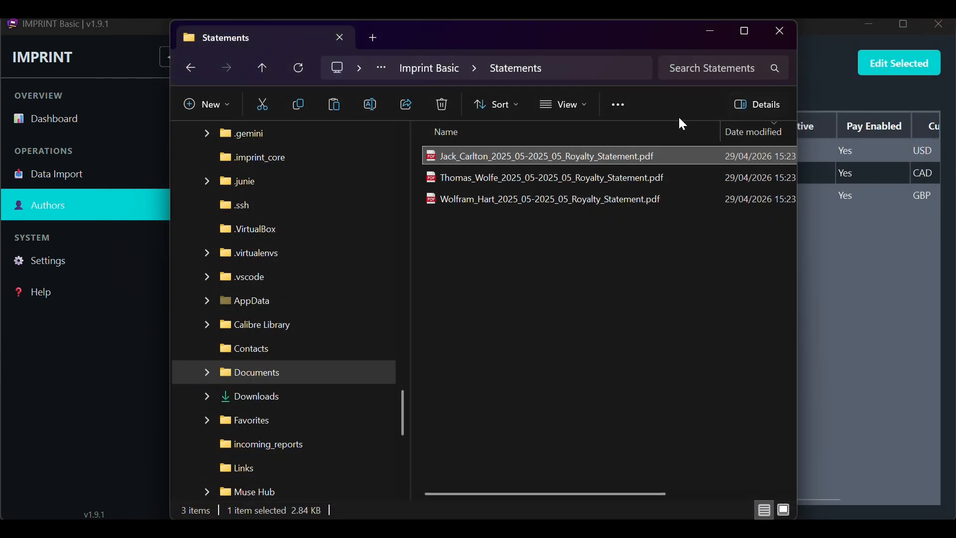
Open the third PDF in the Statements folder and examine its applied FX rate, Sales Breakdown, advance repayment and royalties payable.
double_click(509, 197)
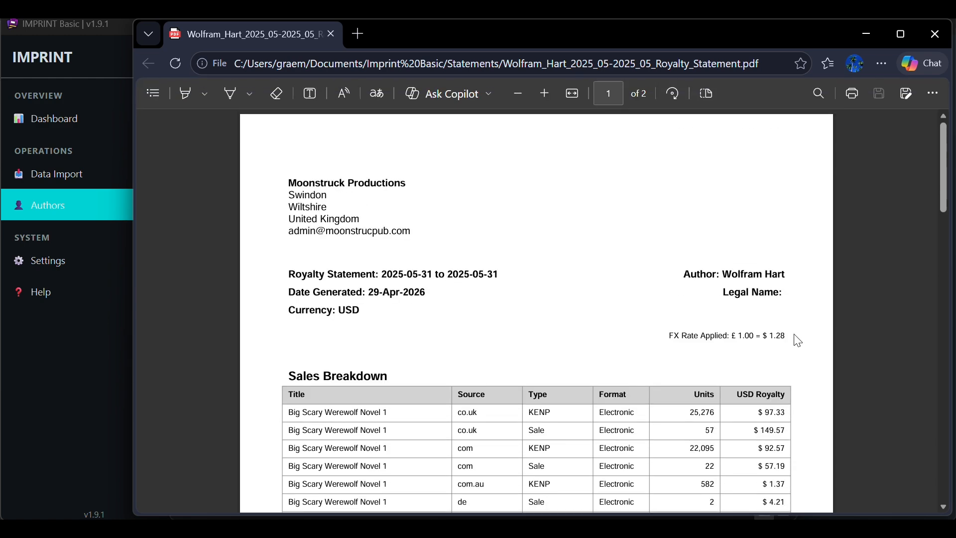
left_click_drag(787, 338, 722, 342)
left_click(618, 331)
scroll(400, 298, "down", 1)
scroll(400, 298, "down", 15)
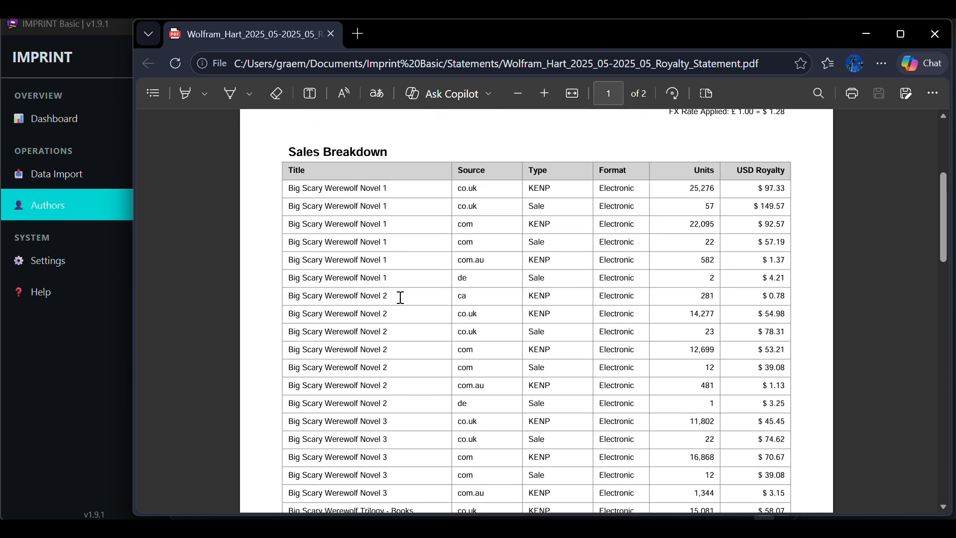
scroll(400, 298, "down", 3)
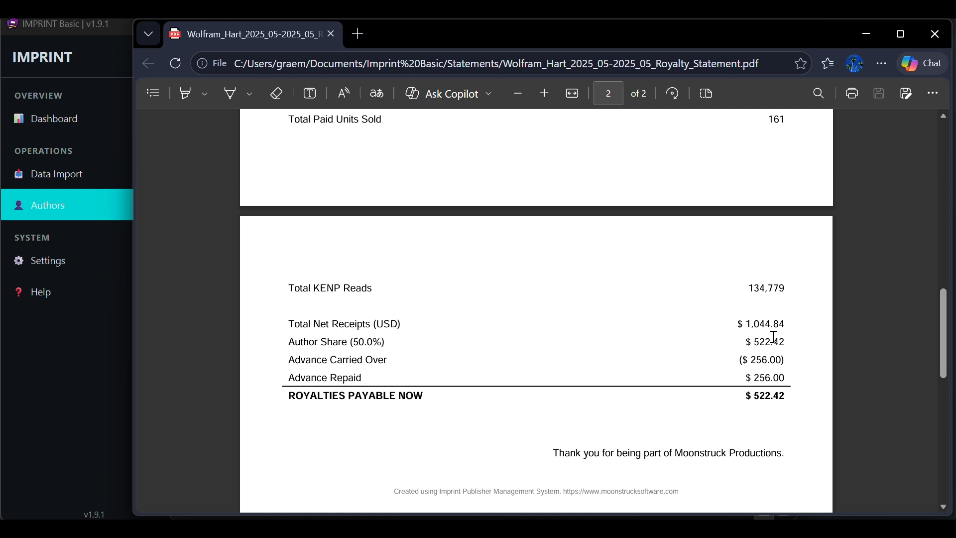
scroll(770, 354, "up", 5)
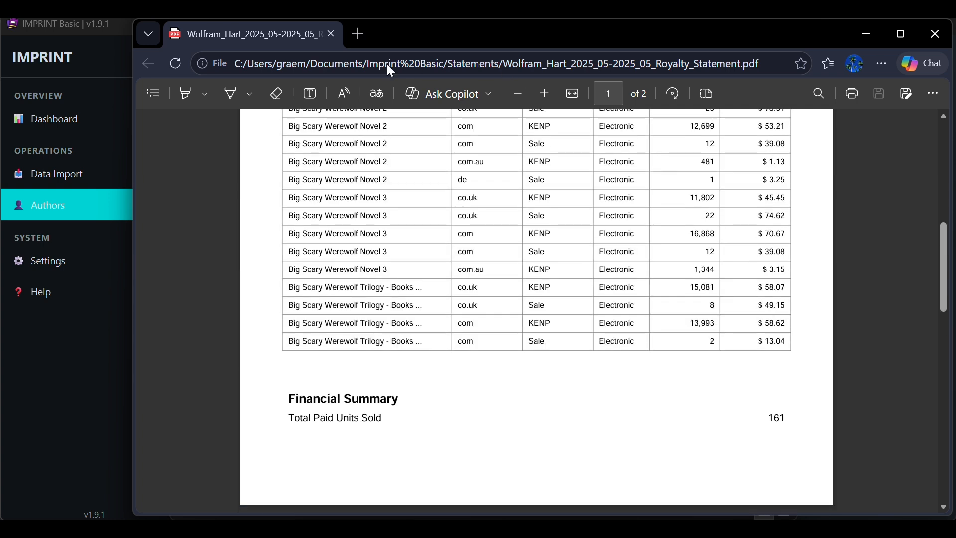